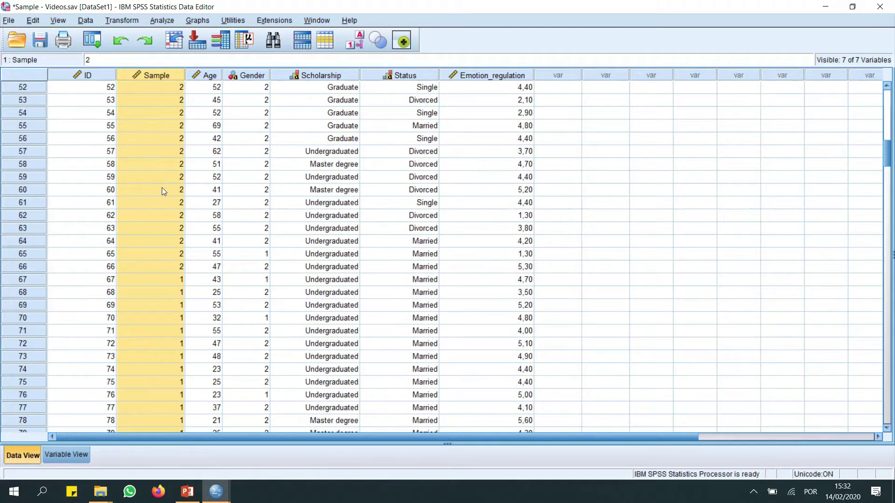
Step: Start an Independent-Samples T Test and assign Emotion_regulation as the test variable
{"action": "scroll", "coordinate": [159, 189], "scroll_direction": "up", "scroll_amount": 3}
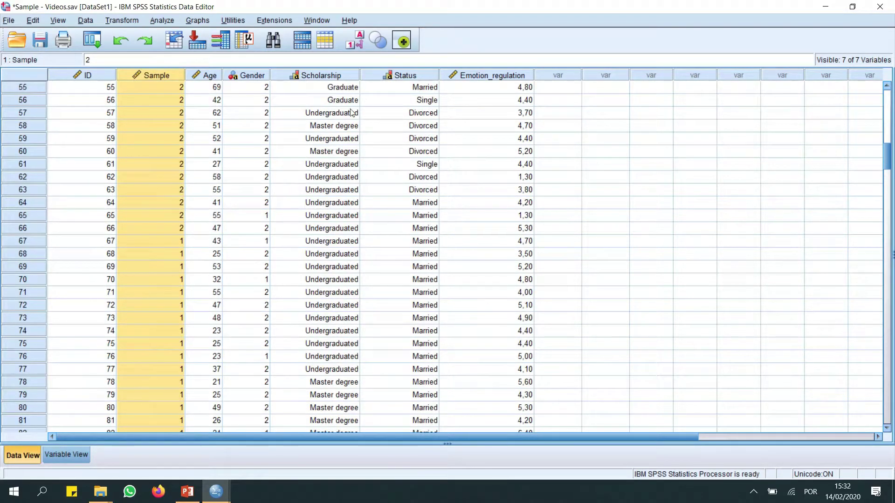
{"action": "left_click_drag", "start_coordinate": [887, 157], "coordinate": [890, 103]}
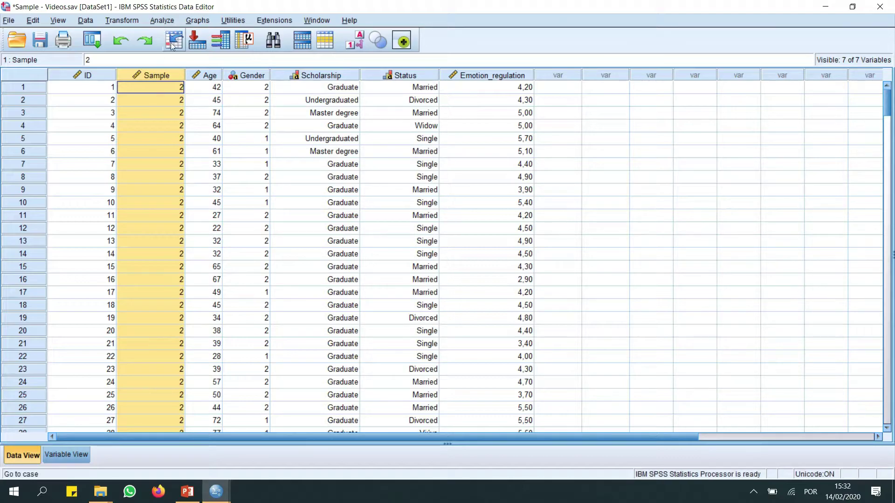
{"action": "left_click", "coordinate": [157, 20]}
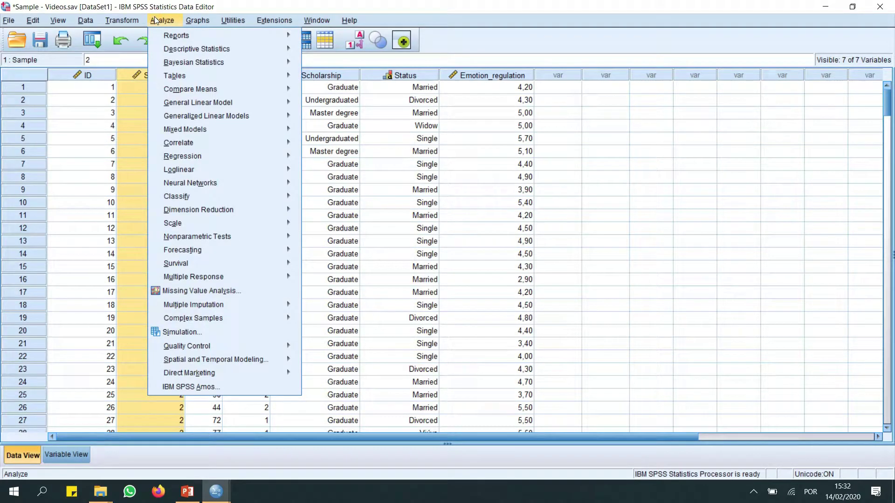
{"action": "mouse_move", "coordinate": [177, 91]}
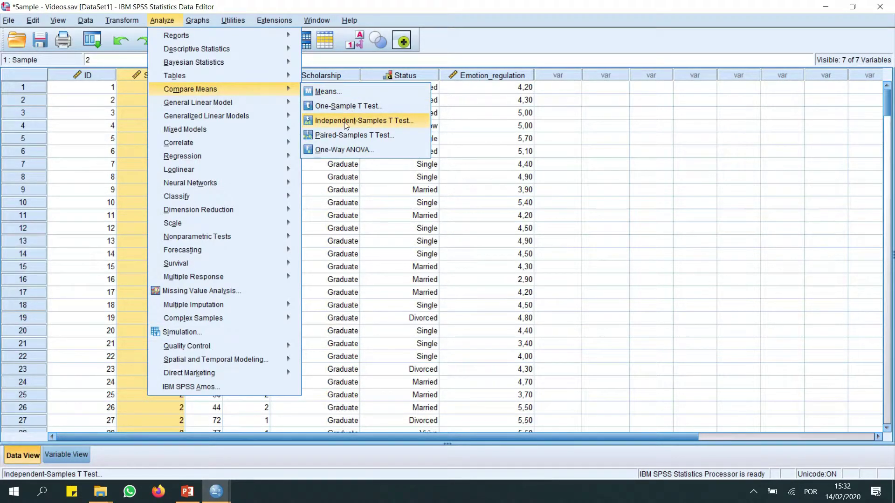
{"action": "left_click", "coordinate": [379, 120]}
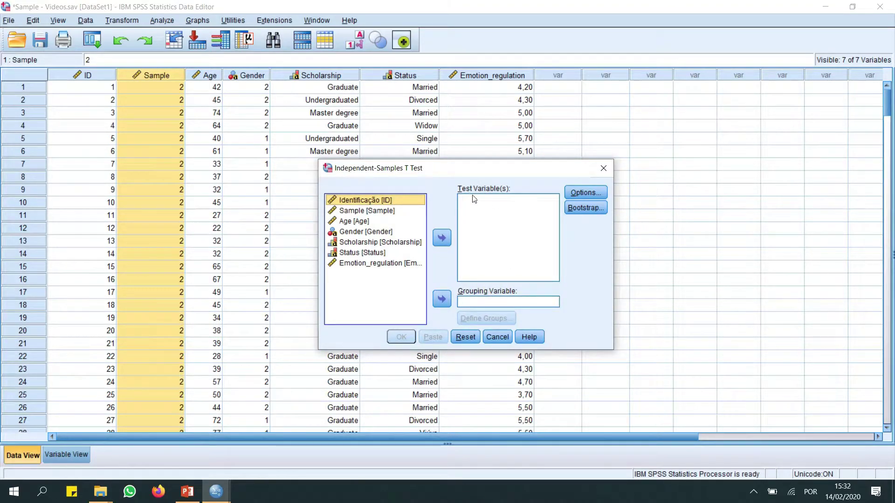
{"action": "left_click", "coordinate": [377, 263]}
{"action": "left_click", "coordinate": [442, 238]}
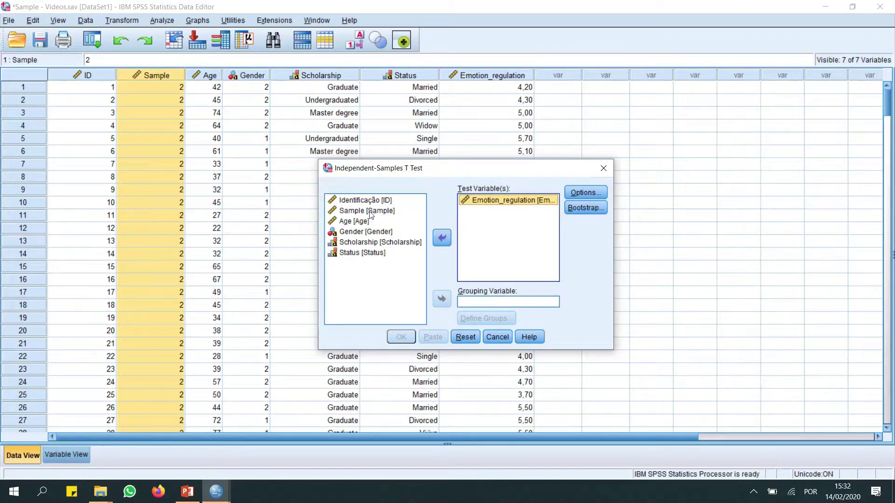
Step: Assign Sample as the t-test's grouping variable and define Group 1 as 1 and Group 2 as 2
{"action": "left_click", "coordinate": [346, 212]}
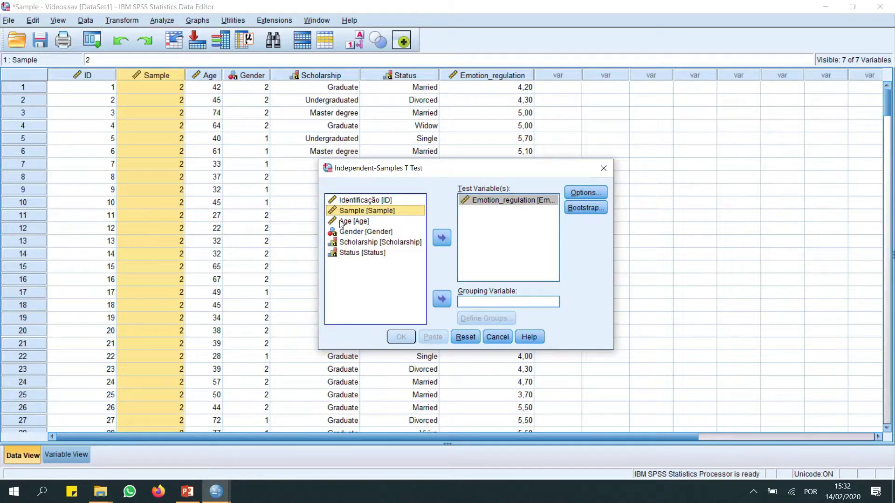
{"action": "left_click", "coordinate": [447, 300]}
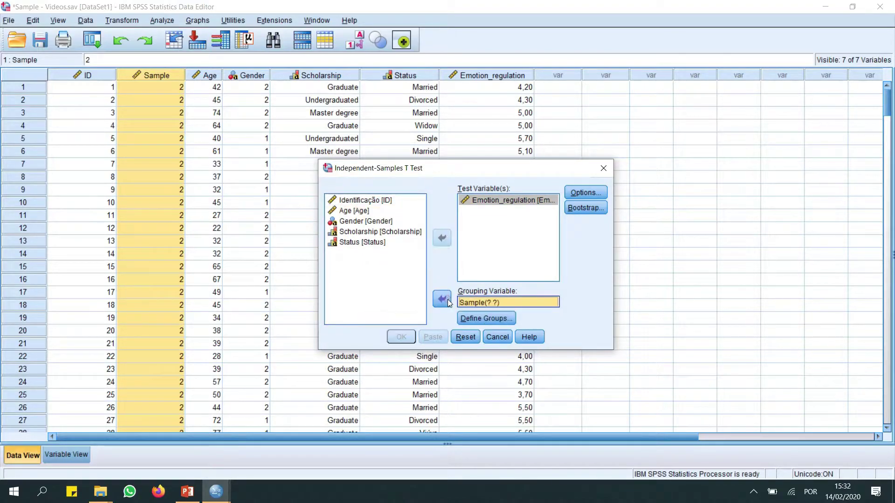
{"action": "left_click", "coordinate": [483, 319]}
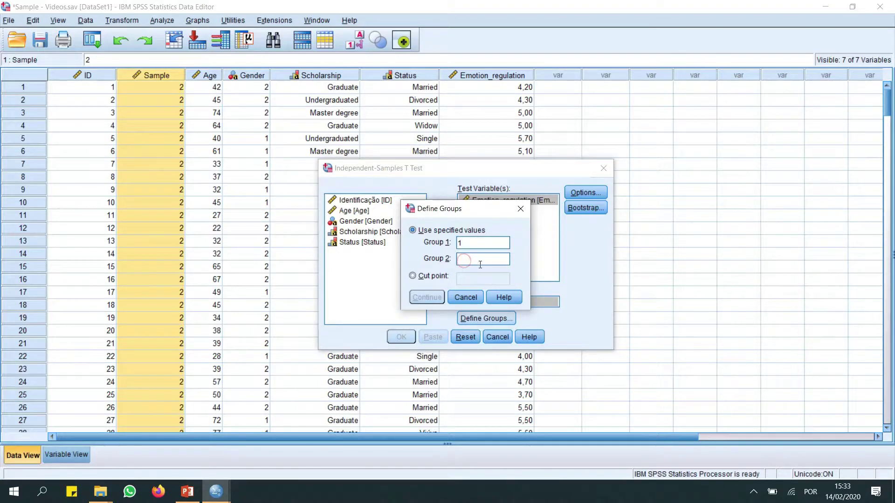
{"action": "type", "text": "2"}
{"action": "left_click", "coordinate": [423, 300]}
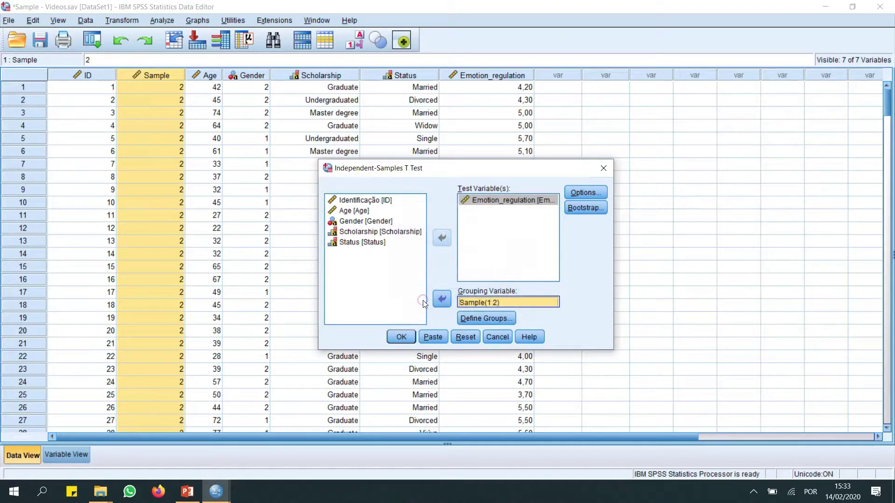
Step: Accept the 95% confidence interval with cases excluded analysis by analysis, and run the independent-samples t-test
{"action": "left_click", "coordinate": [586, 193]}
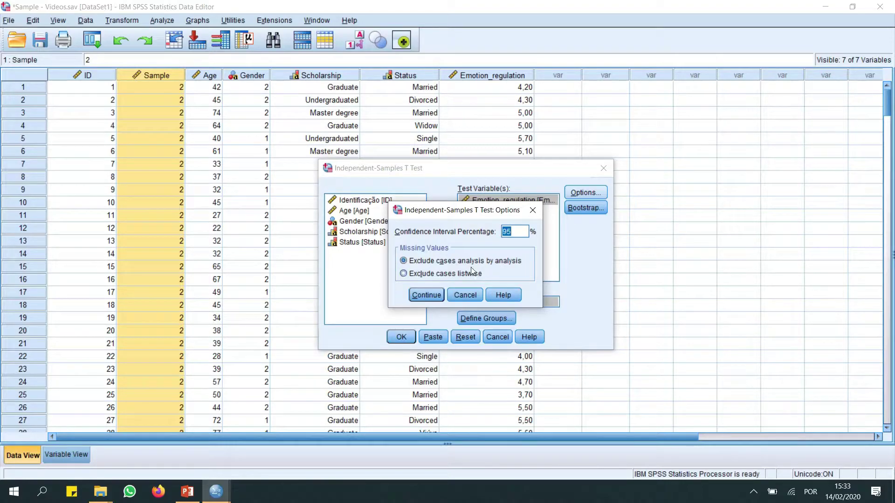
{"action": "left_click", "coordinate": [430, 296]}
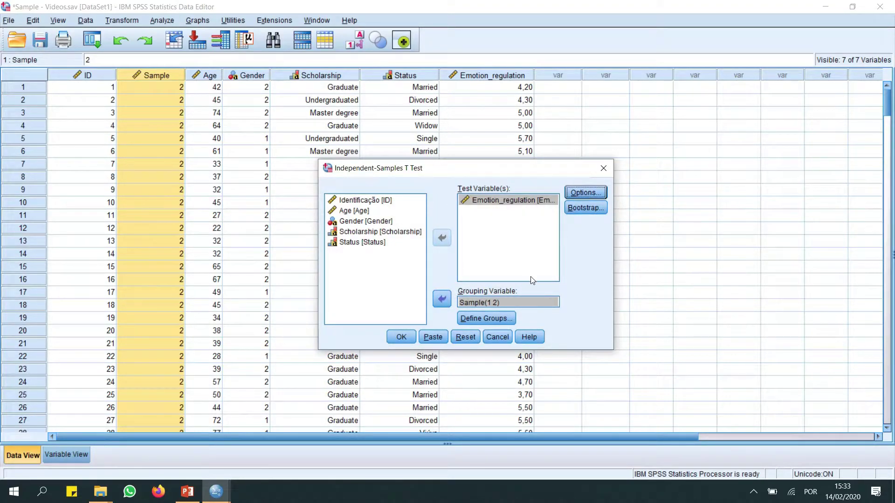
{"action": "left_click", "coordinate": [401, 337]}
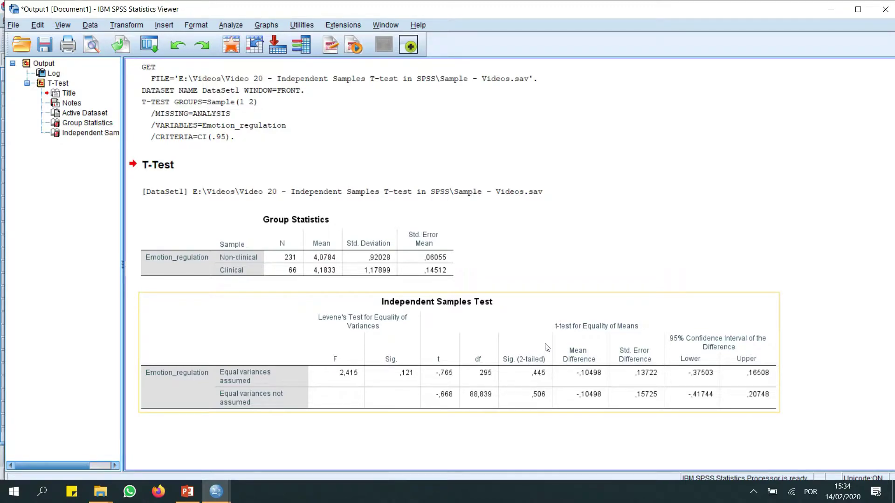
{"action": "left_click", "coordinate": [614, 195]}
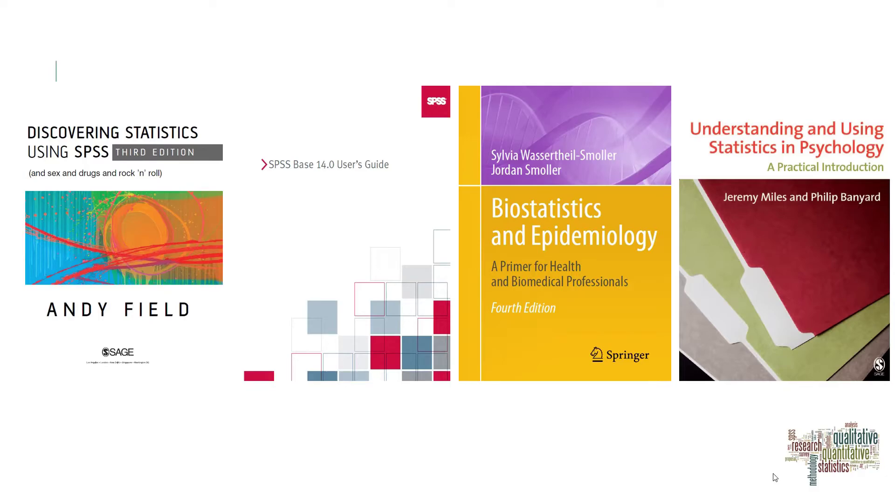
{"action": "left_click", "coordinate": [775, 478]}
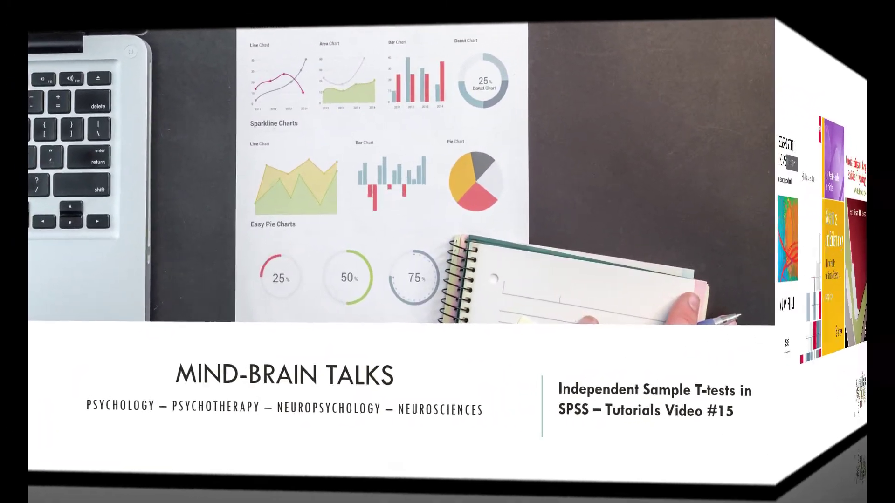
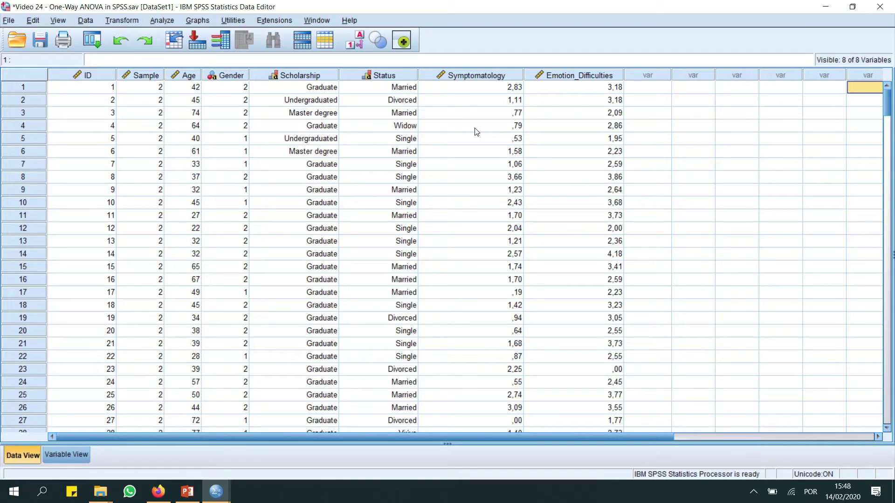
Step: Set up a One-Way ANOVA with Symptomatology as the dependent variable and Sample as the factor
{"action": "left_click", "coordinate": [161, 21]}
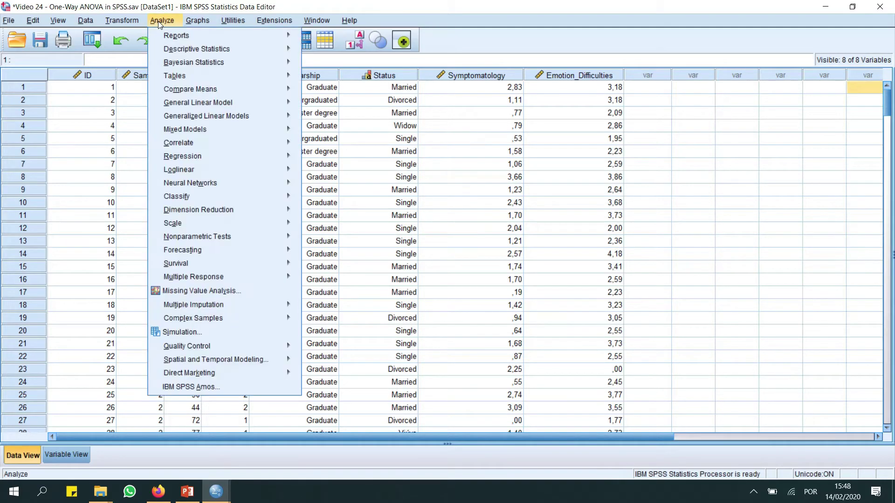
{"action": "mouse_move", "coordinate": [185, 92]}
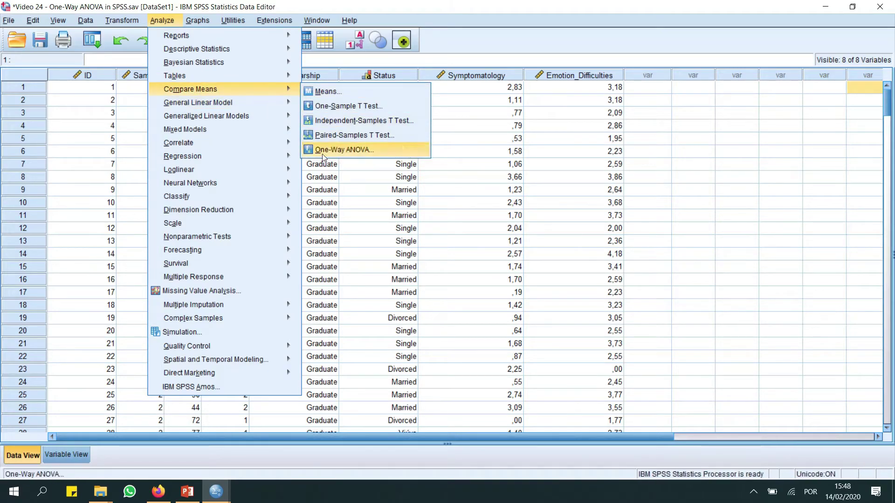
{"action": "left_click", "coordinate": [398, 153]}
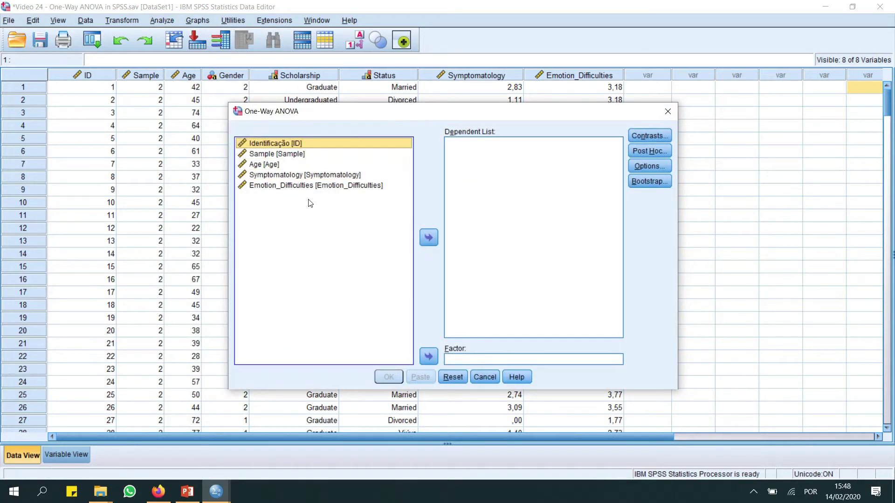
{"action": "left_click_drag", "start_coordinate": [424, 117], "coordinate": [397, 102]}
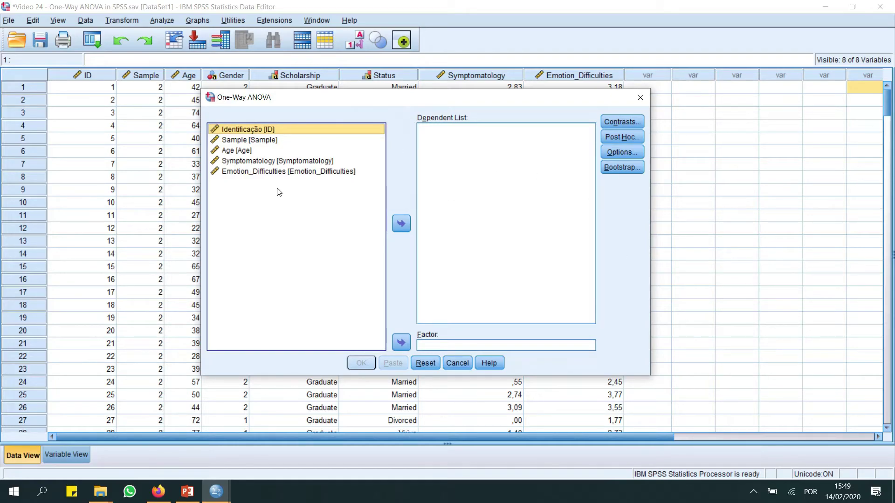
{"action": "left_click", "coordinate": [256, 176]}
{"action": "left_click", "coordinate": [242, 161]}
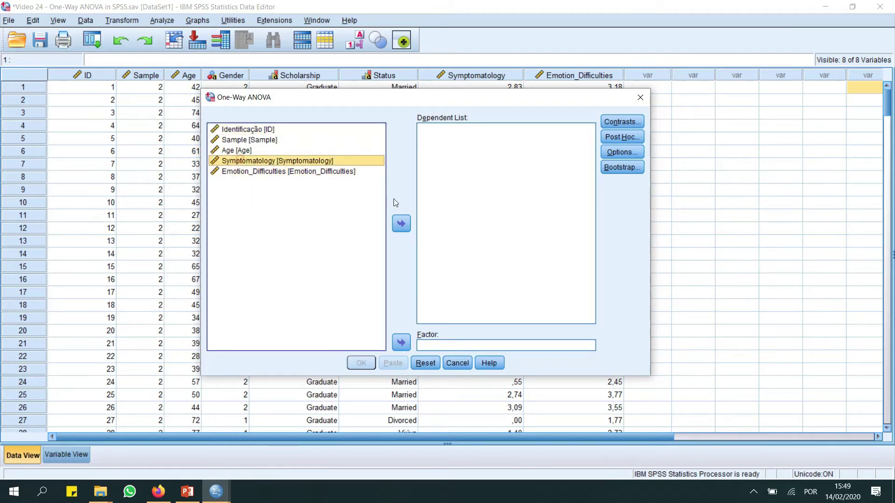
{"action": "left_click", "coordinate": [402, 224]}
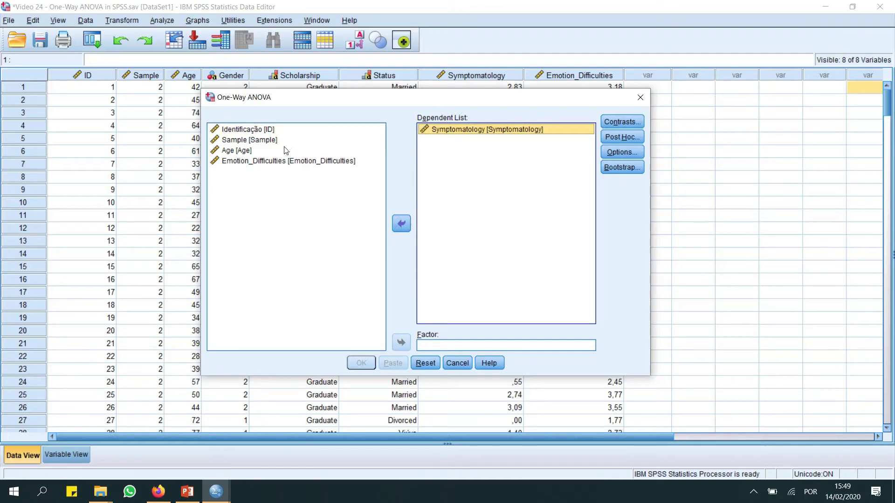
{"action": "left_click", "coordinate": [263, 142]}
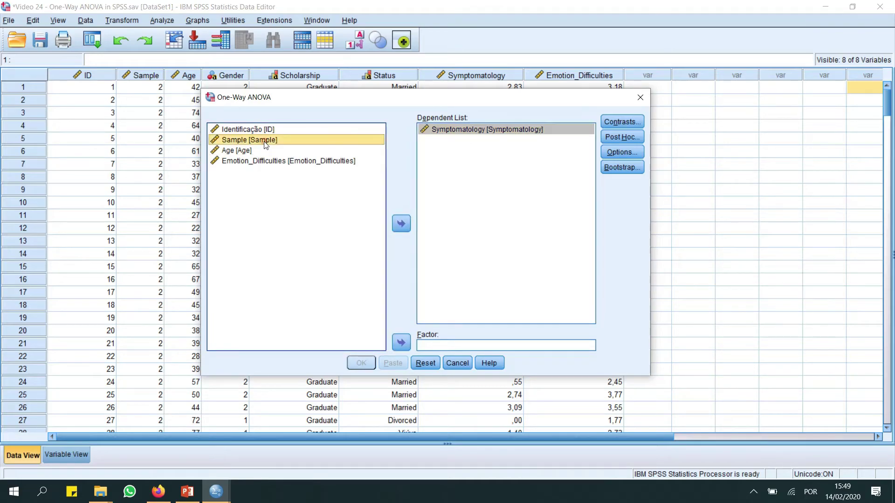
{"action": "left_click", "coordinate": [401, 342]}
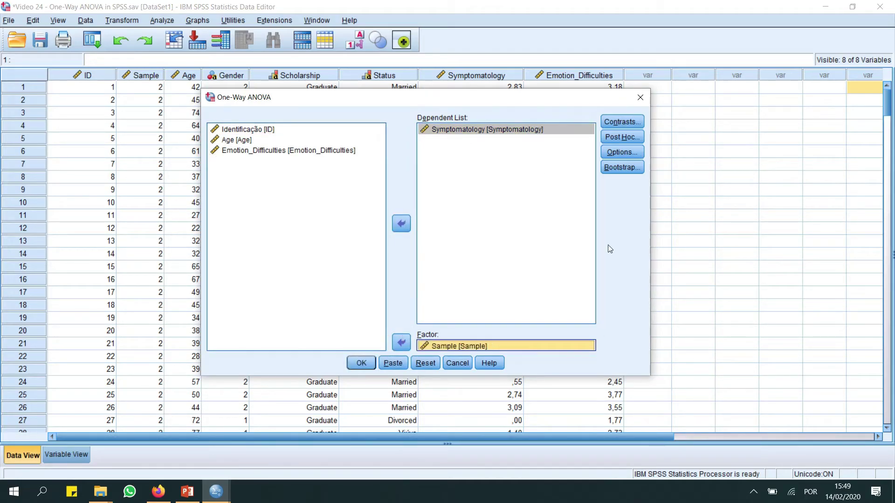
Step: Accept the ANOVA contrasts without coefficients and choose the Bonferroni post hoc test at significance level 0,05
{"action": "left_click", "coordinate": [617, 123]}
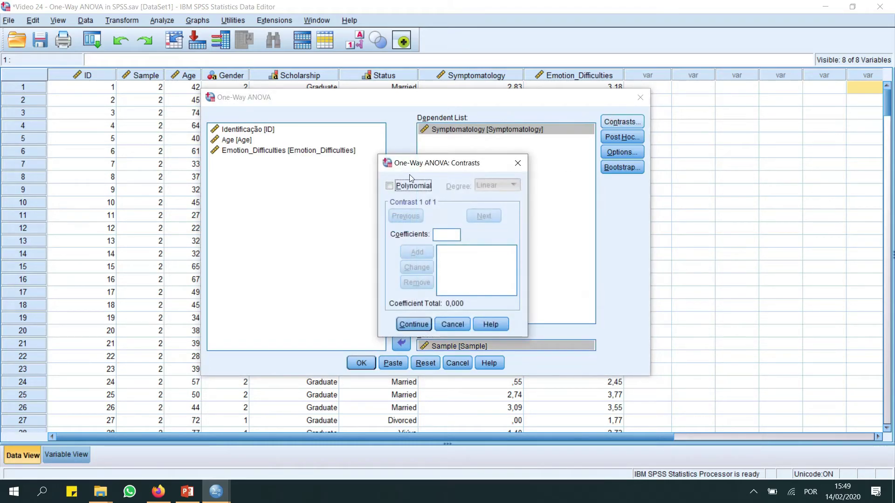
{"action": "left_click", "coordinate": [407, 325]}
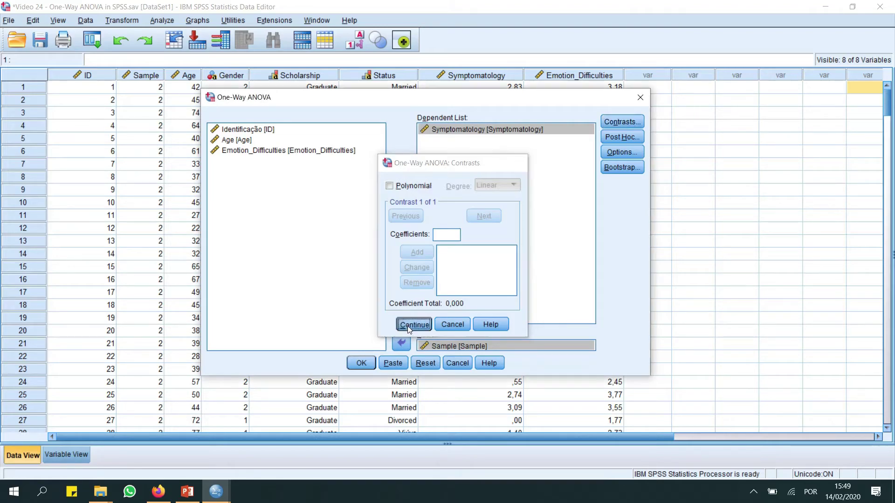
{"action": "left_click", "coordinate": [619, 136]}
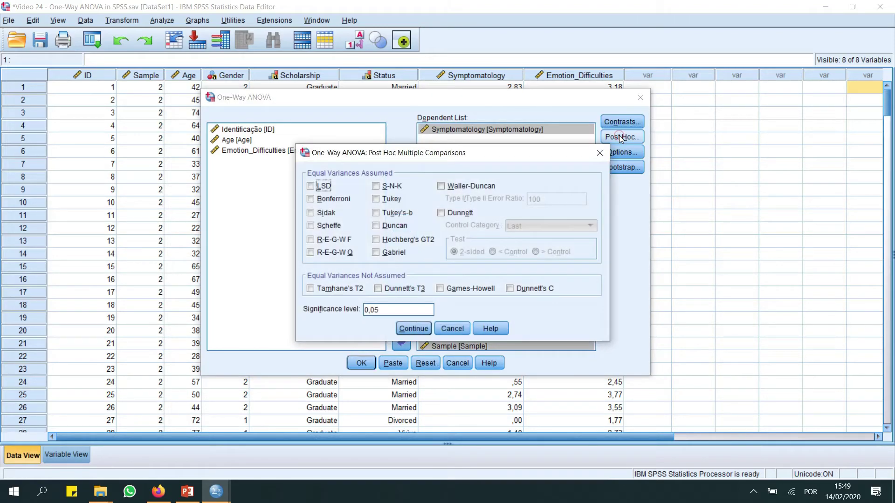
{"action": "left_click", "coordinate": [360, 199]}
{"action": "left_click", "coordinate": [411, 331]}
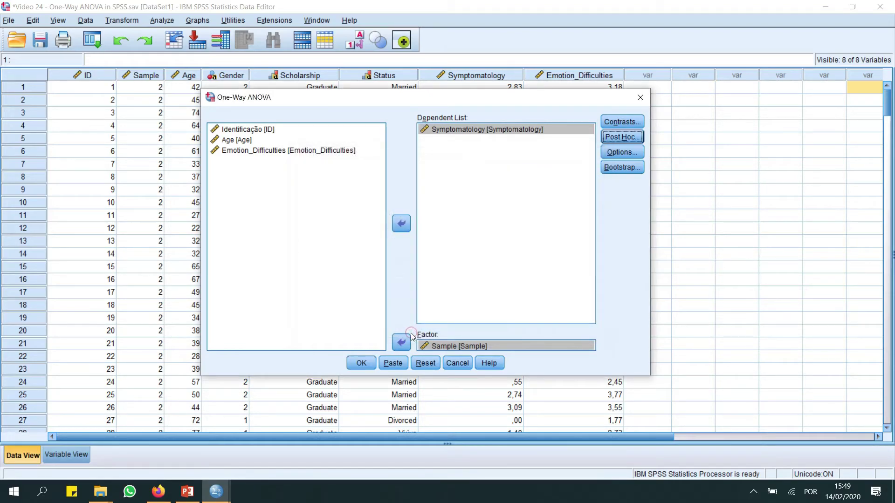
Step: Accept the ANOVA options without extra statistics, run the analysis and review the ANOVA and Multiple Comparisons tables
{"action": "left_click", "coordinate": [621, 154]}
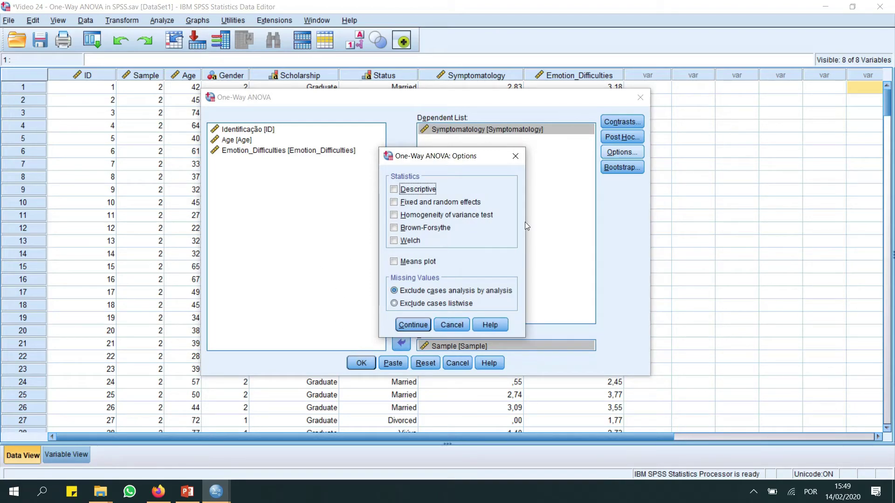
{"action": "left_click", "coordinate": [412, 325]}
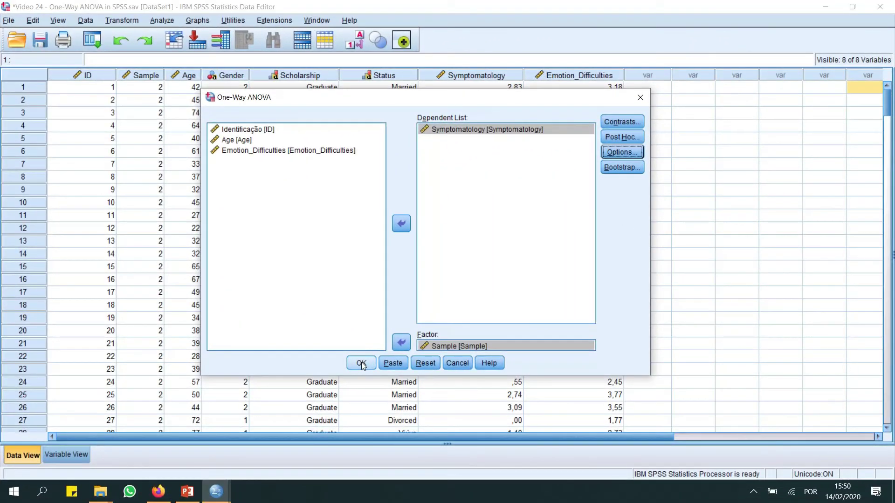
{"action": "left_click", "coordinate": [513, 341]}
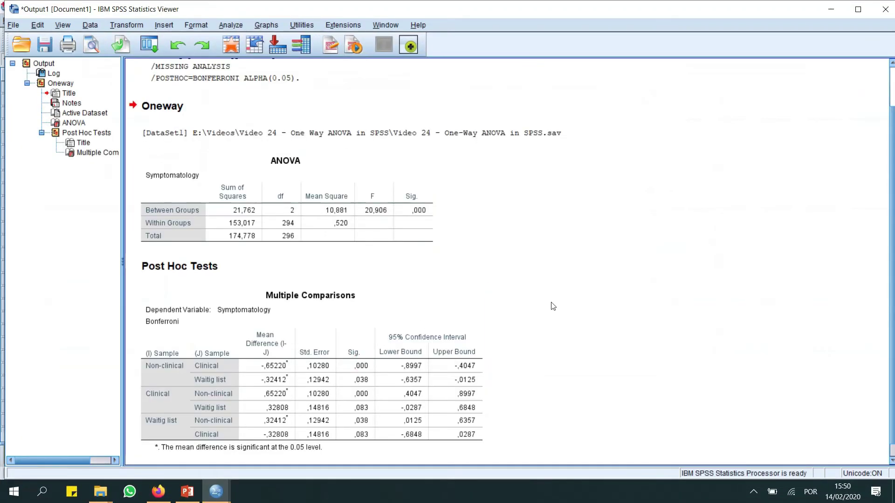
{"action": "scroll", "coordinate": [775, 224], "scroll_direction": "down", "scroll_amount": 1}
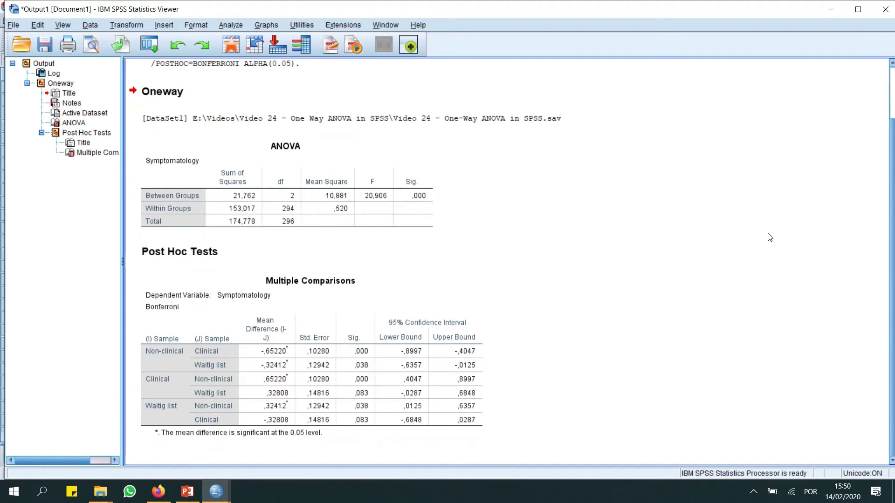
{"action": "scroll", "coordinate": [691, 190], "scroll_direction": "up", "scroll_amount": 3}
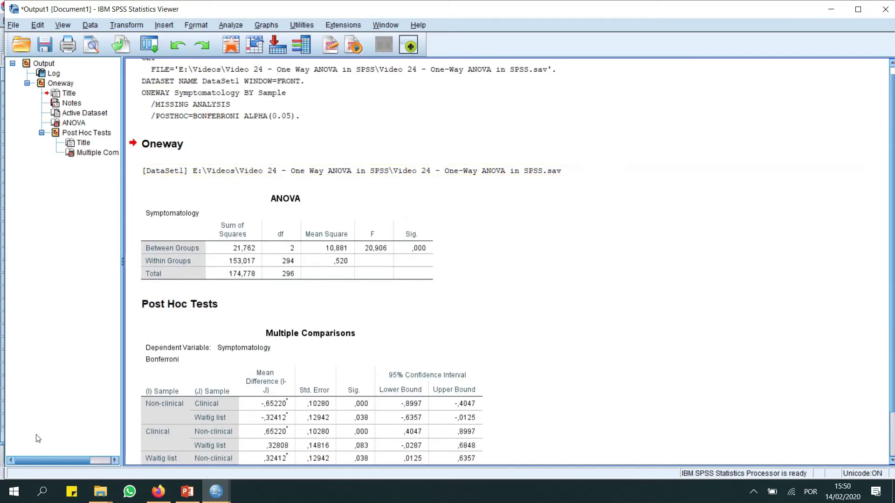